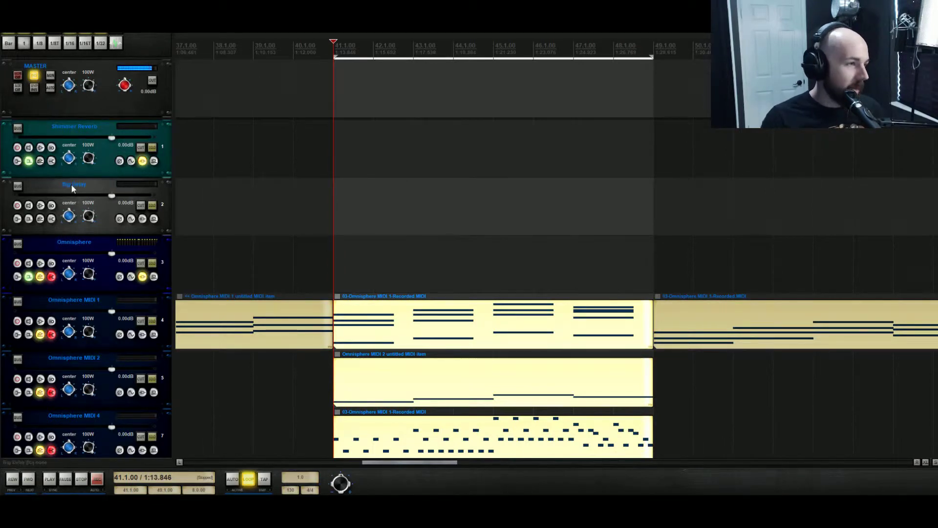
- Color the Big Delay track dark orange with hue 13, saturation 240 and luminance 90
right_click(101, 200)
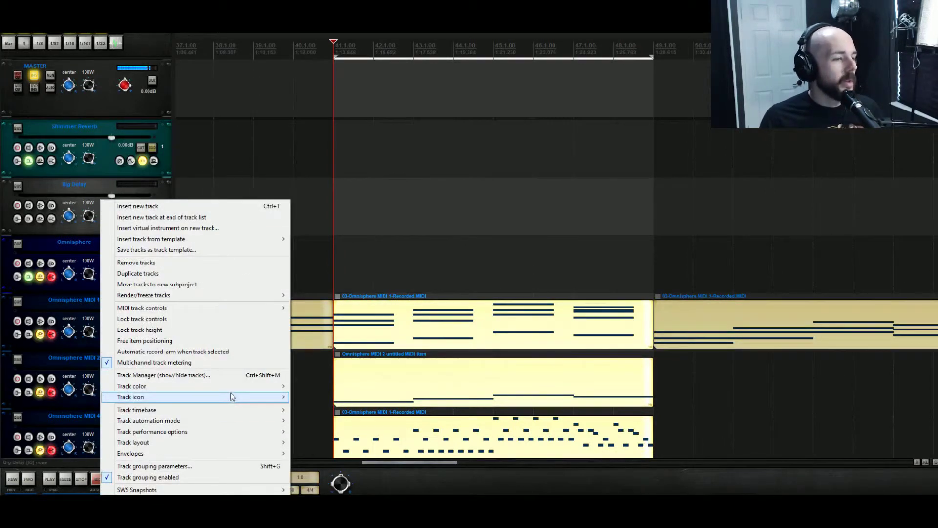
mouse_move(230, 386)
click(342, 387)
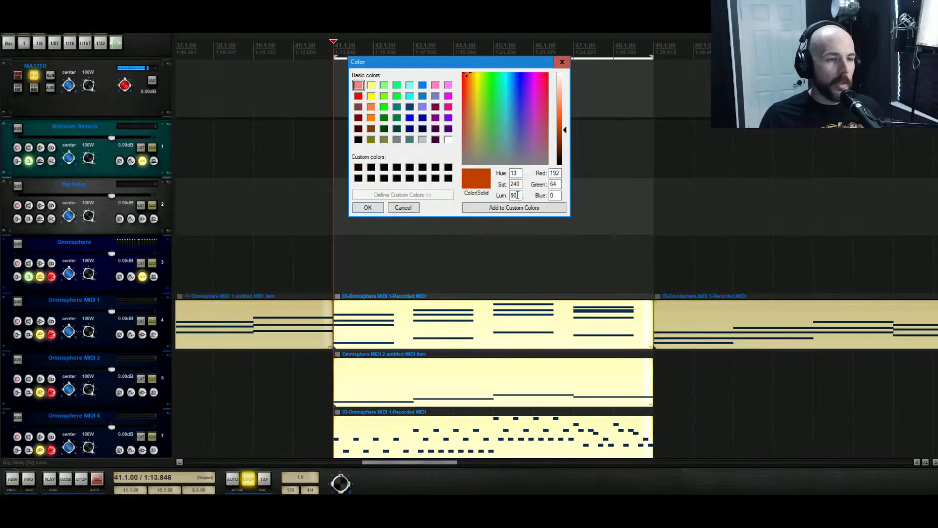
key(Return)
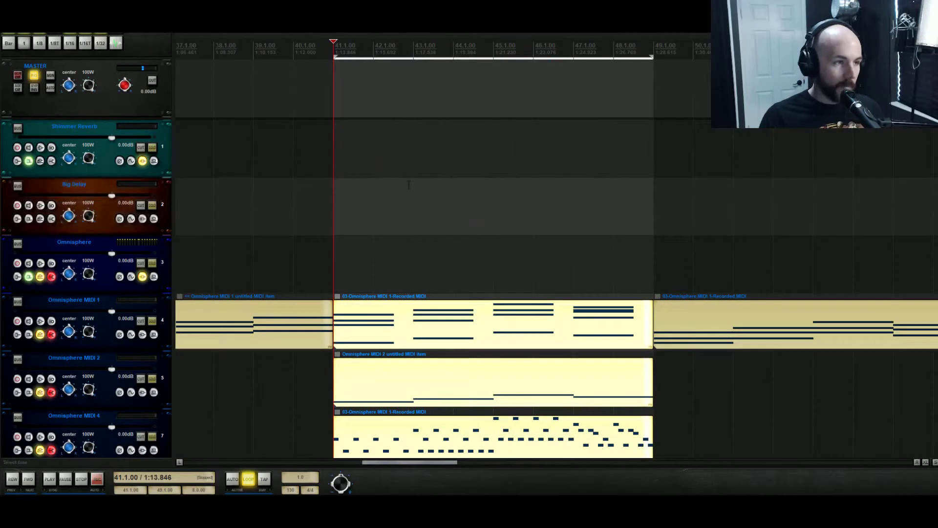
- Add the VST ReaDelay (Cockos) effect to the Big Delay track
click(143, 219)
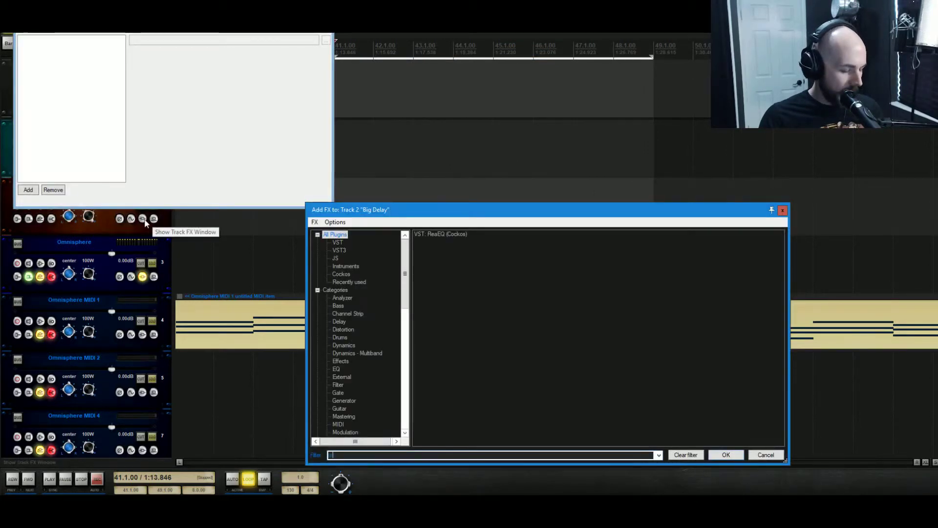
text(read)
click(455, 262)
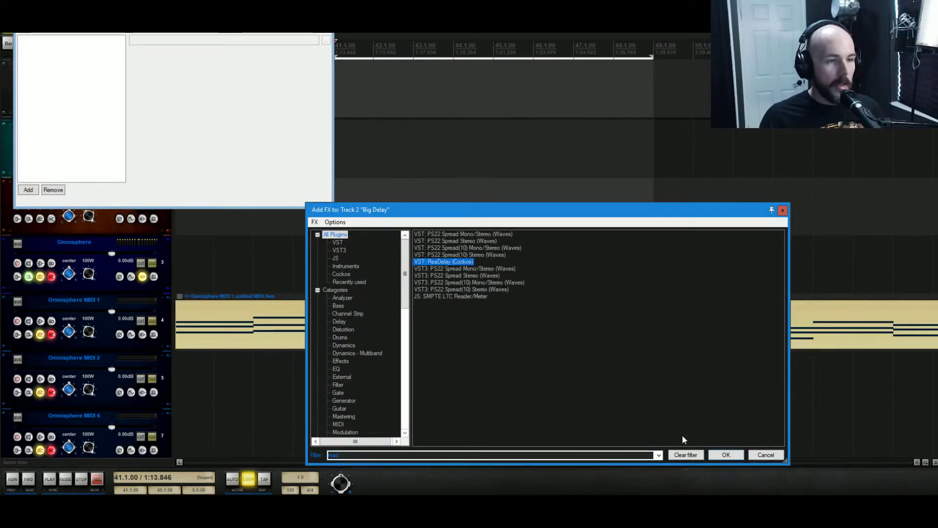
click(726, 455)
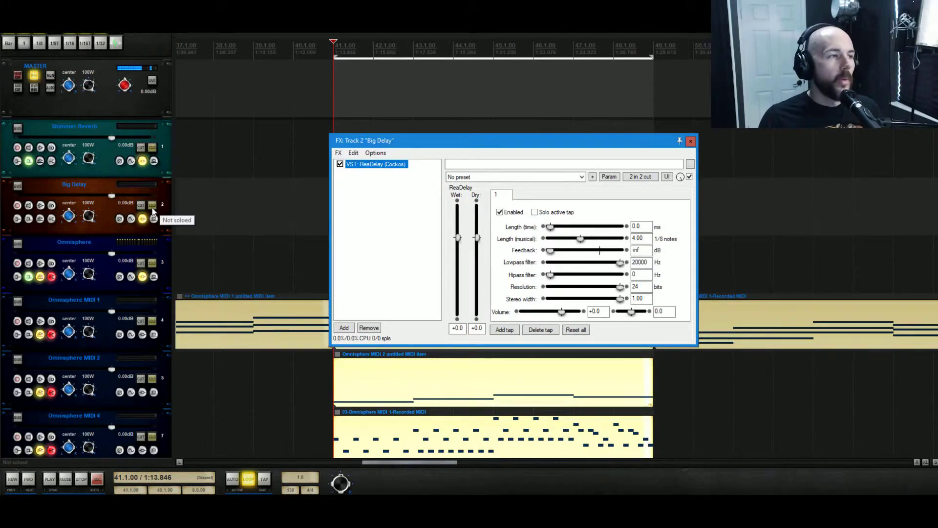
- Add a send from the Omnisphere F track to the Big Delay track
scroll(151, 211, down, 10)
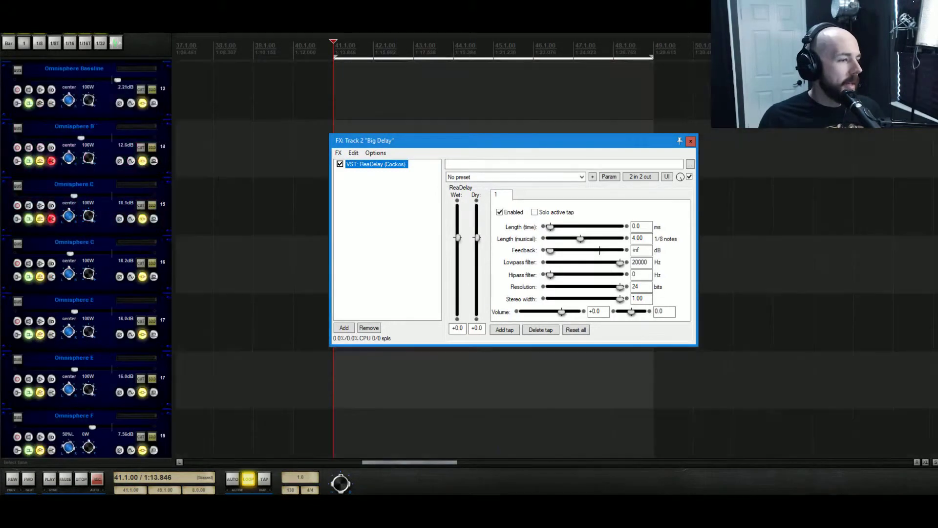
click(52, 379)
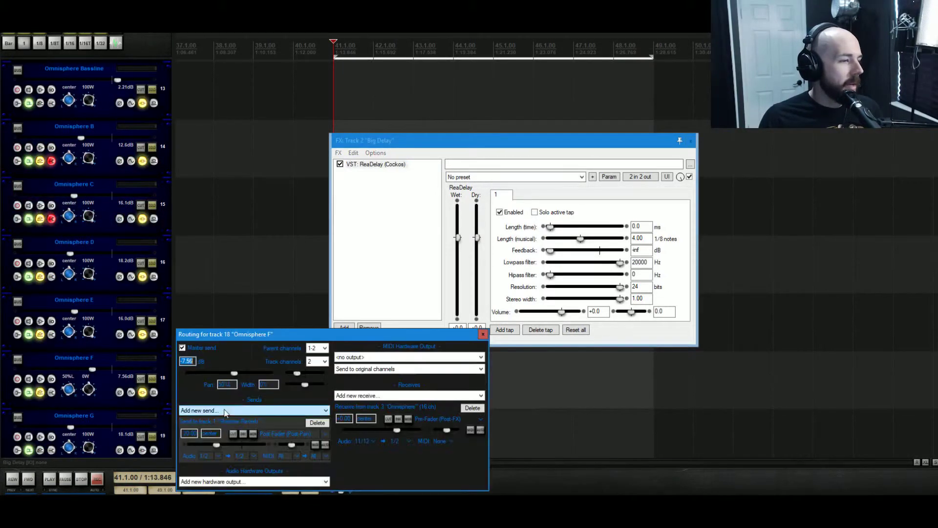
click(246, 413)
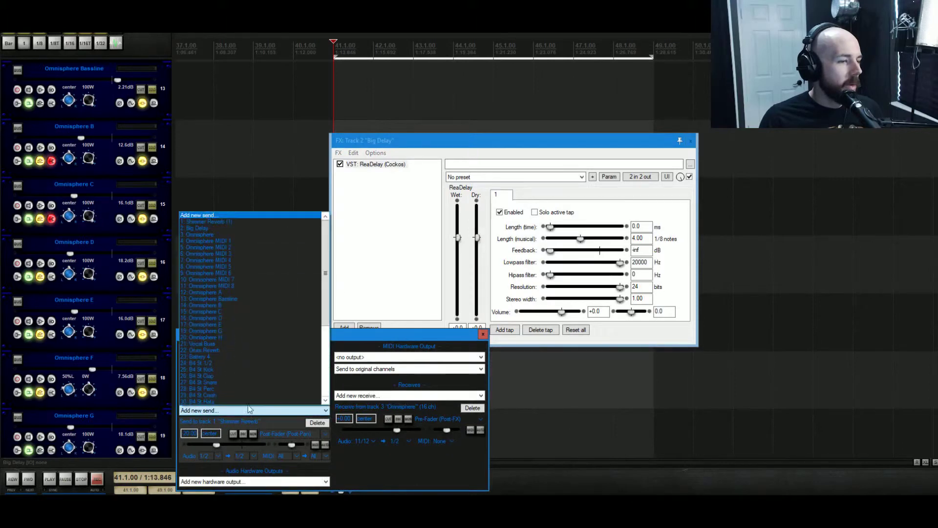
click(241, 229)
- Mute the Omnisphere MIDI 1, MIDI 2, MIDI 4 and MIDI 5 tracks
scroll(240, 253, up, 5)
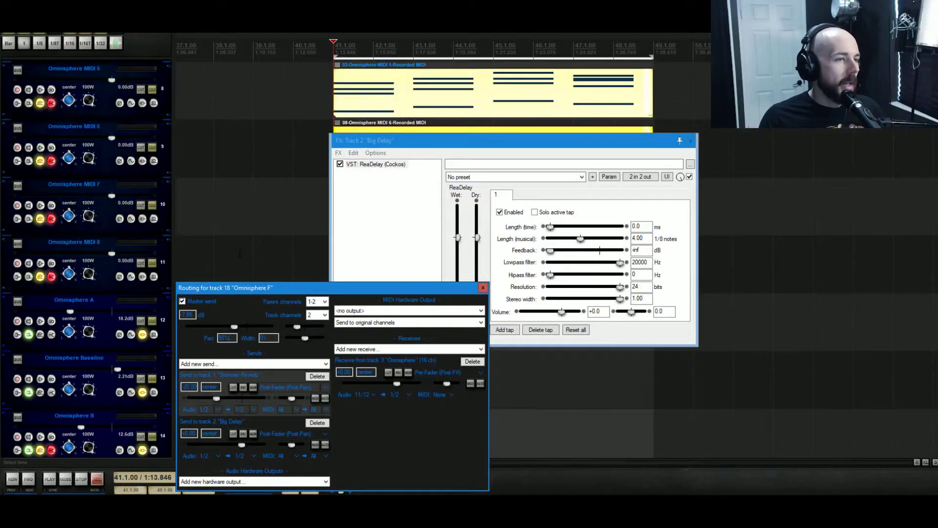
scroll(240, 252, up, 1)
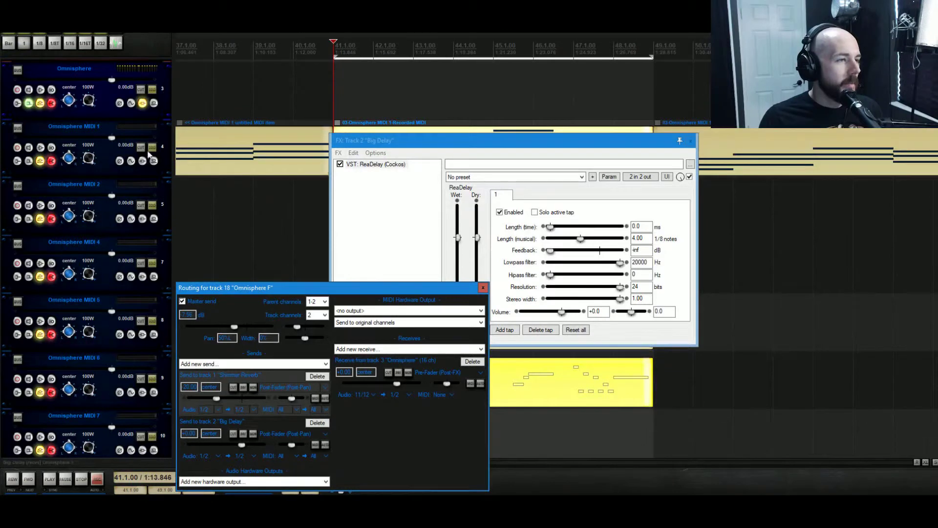
drag(142, 148, 131, 337)
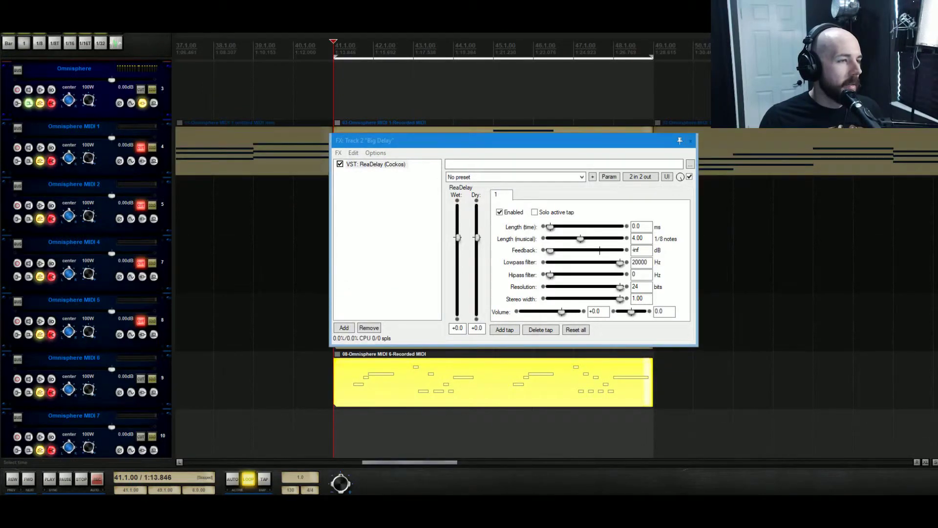
- During playback, set ReaDelay's dry level to -inf and its feedback to -10.0 dB
key(space)
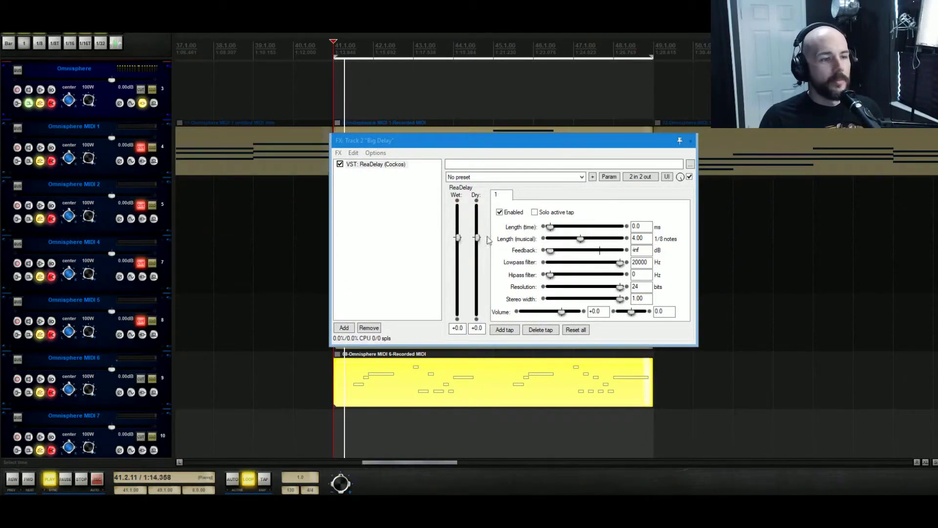
drag(476, 238, 477, 313)
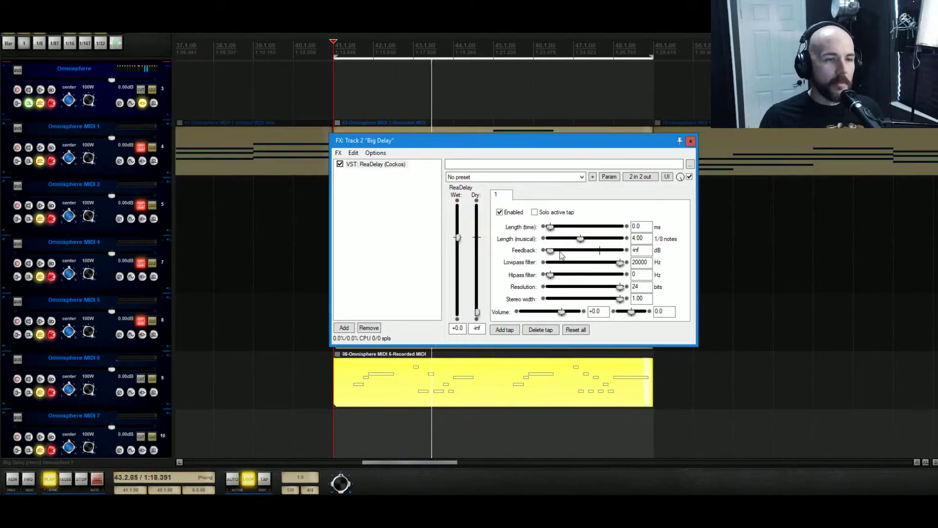
drag(551, 252, 587, 258)
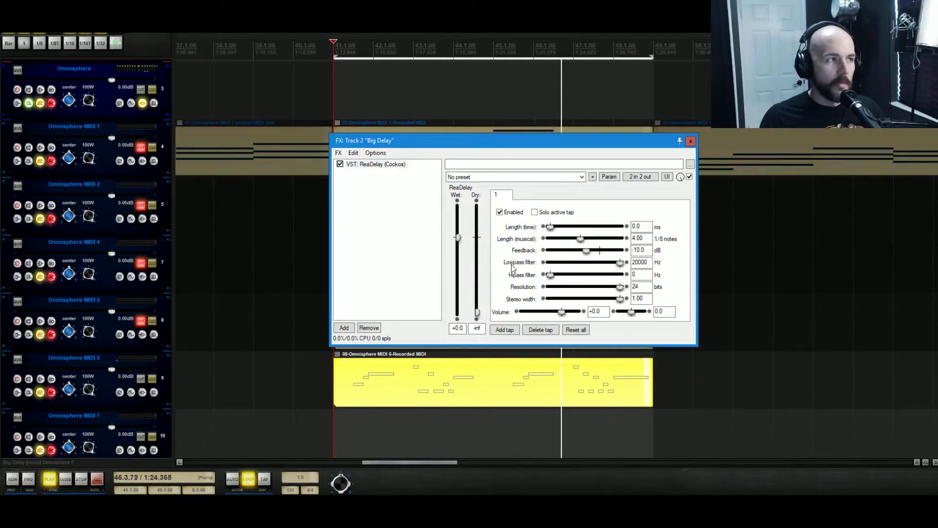
- Try a musical delay length of 6 eighth notes and set it back to 4
drag(582, 238, 584, 242)
key(Tab)
text(6)
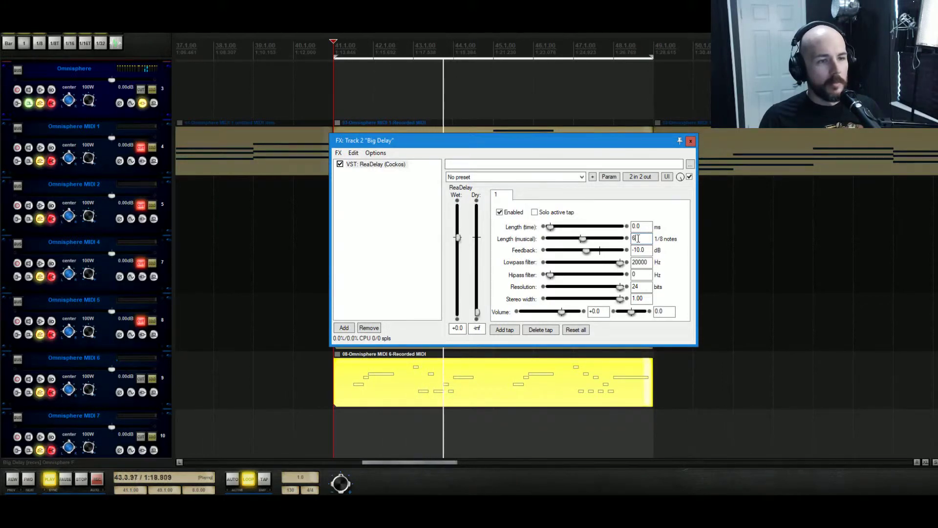
key(BackSpace)
text(4)
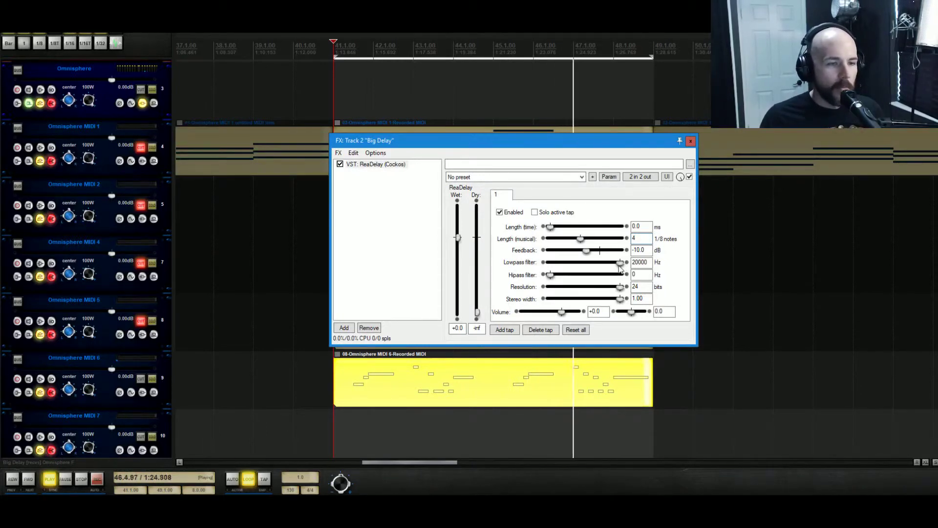
- Lower ReaDelay's lowpass filter to 959 Hz
drag(620, 267, 565, 276)
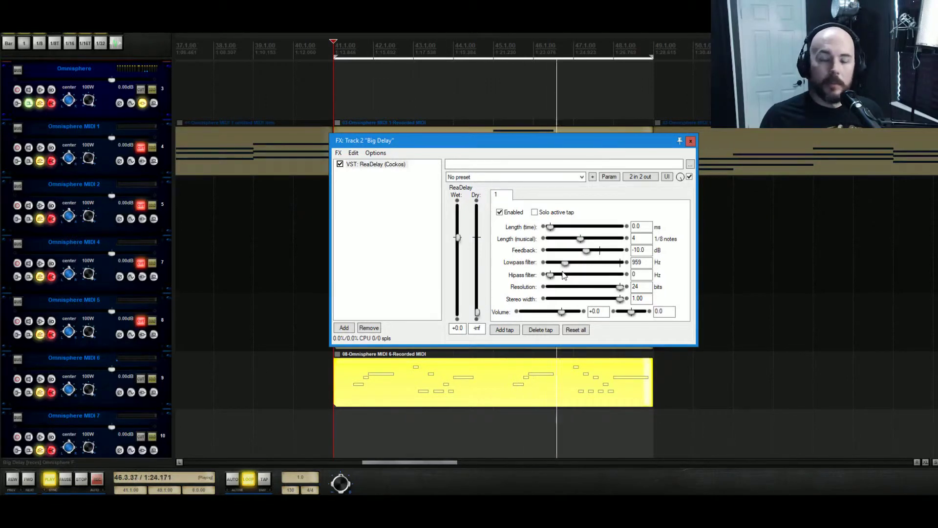
mouse_move(550, 275)
mouse_down()
mouse_move(558, 277)
mouse_move(542, 277)
mouse_up()
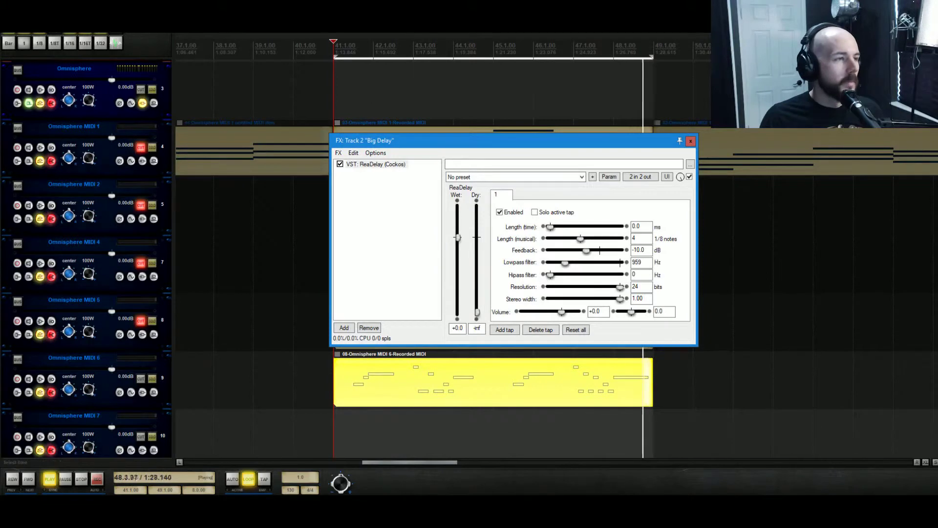
- Stop playback and mute the Vocal Buss and Battery 4 tracks
key(space)
scroll(151, 195, down, 6)
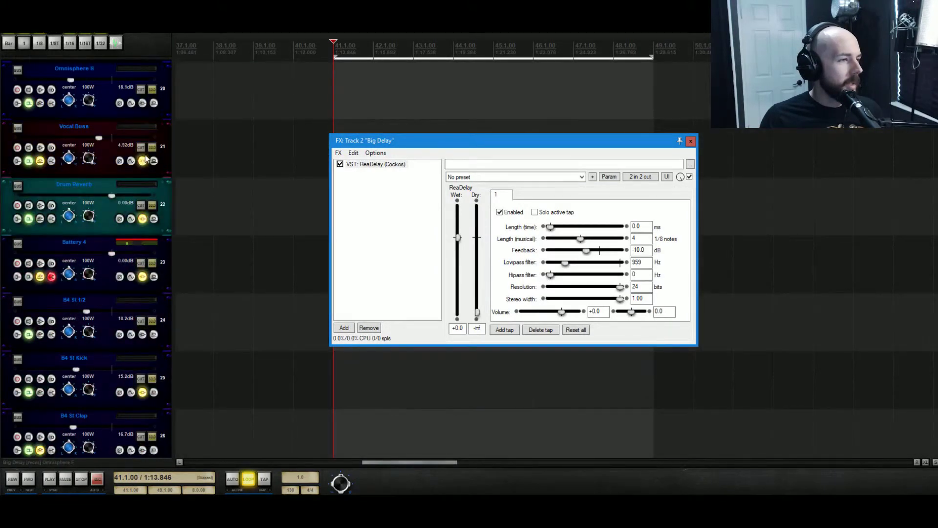
click(140, 147)
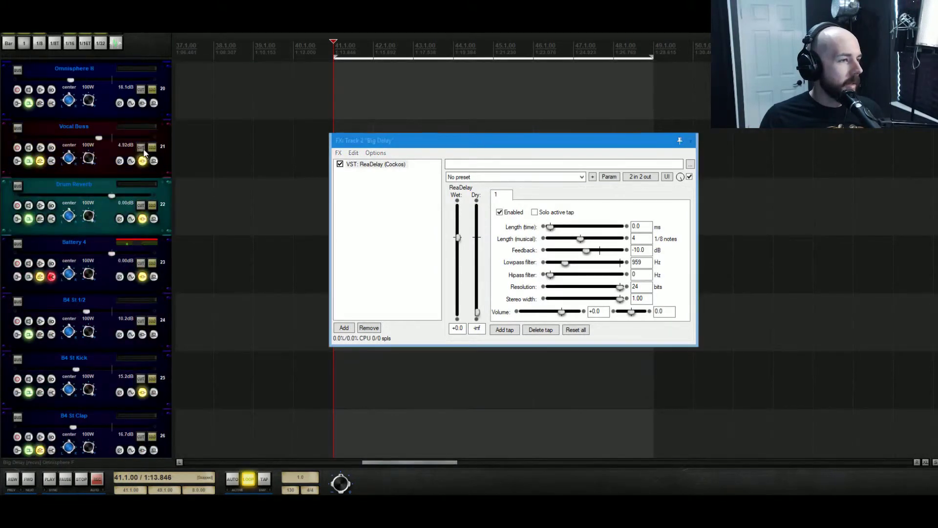
click(140, 263)
- Restart playback and raise ReaDelay's hipass filter to 255 Hz
key(space)
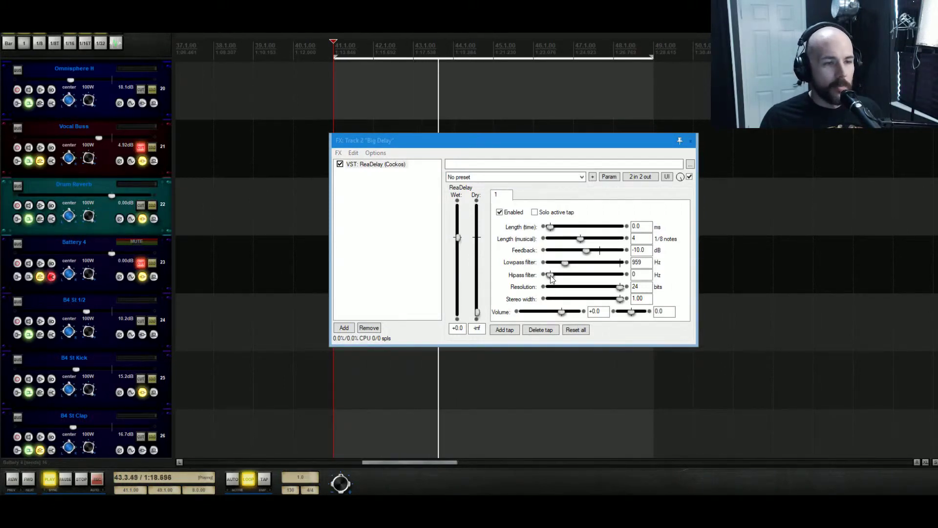
drag(550, 274, 558, 276)
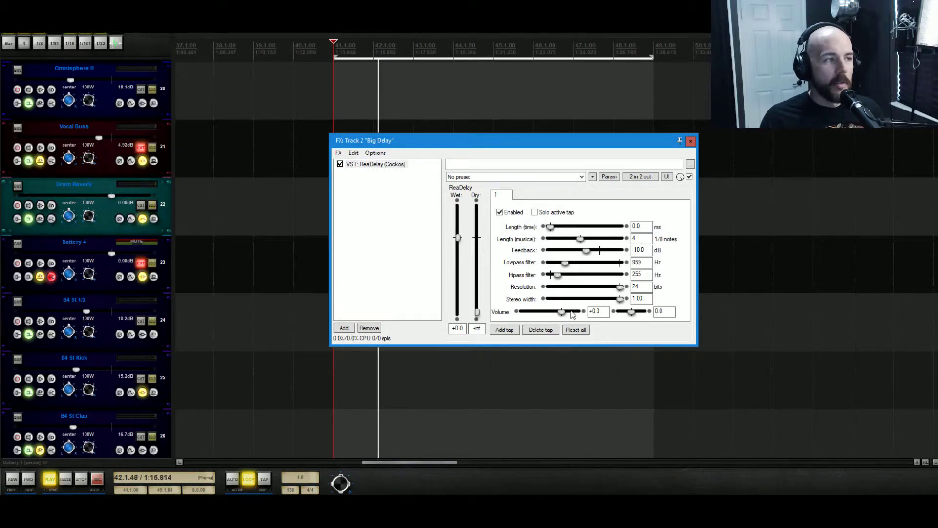
- Insert the VST3 FabFilter Saturn effect before ReaDelay in the Big Delay effect chain
click(345, 327)
text(saturn)
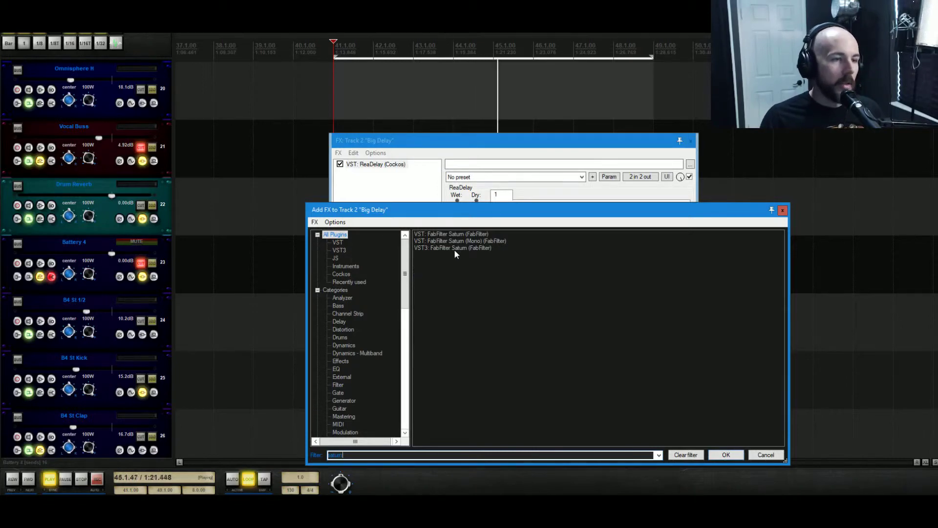
drag(454, 250, 377, 168)
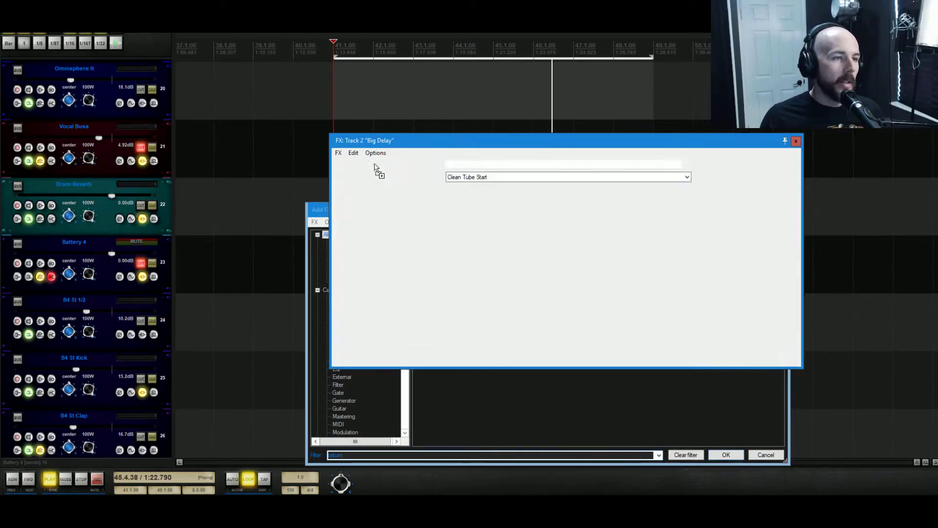
- Set Saturn's saturation style to Warm Tape and raise the Band 1 drive to about 80%
click(536, 304)
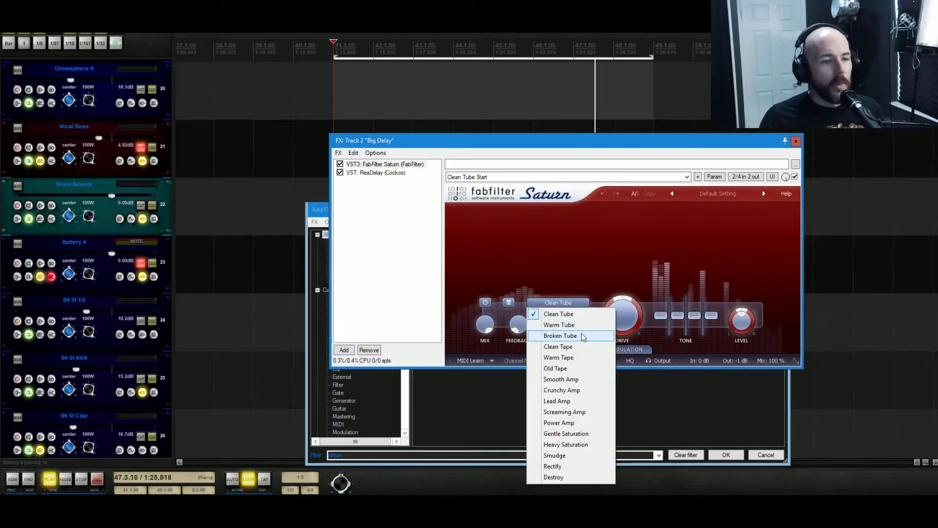
click(585, 358)
mouse_move(623, 316)
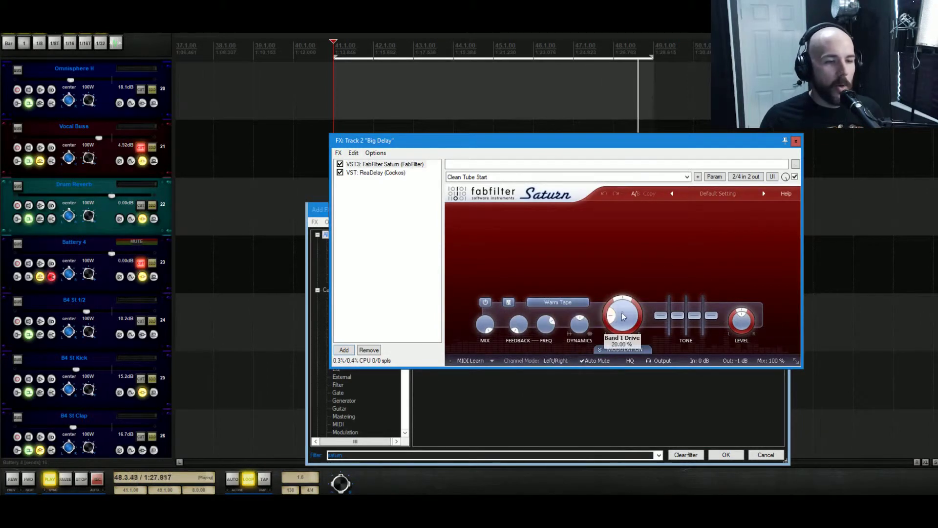
drag(623, 313, 657, 226)
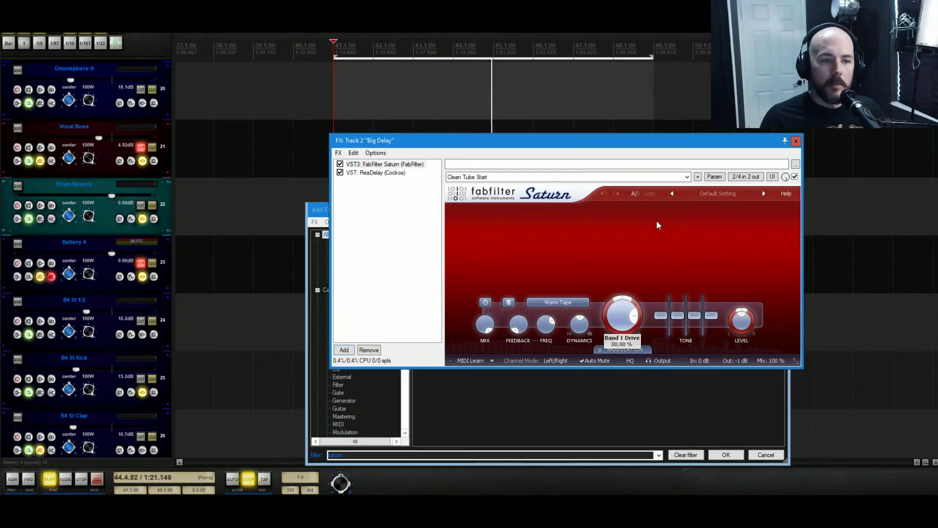
drag(656, 220, 676, 158)
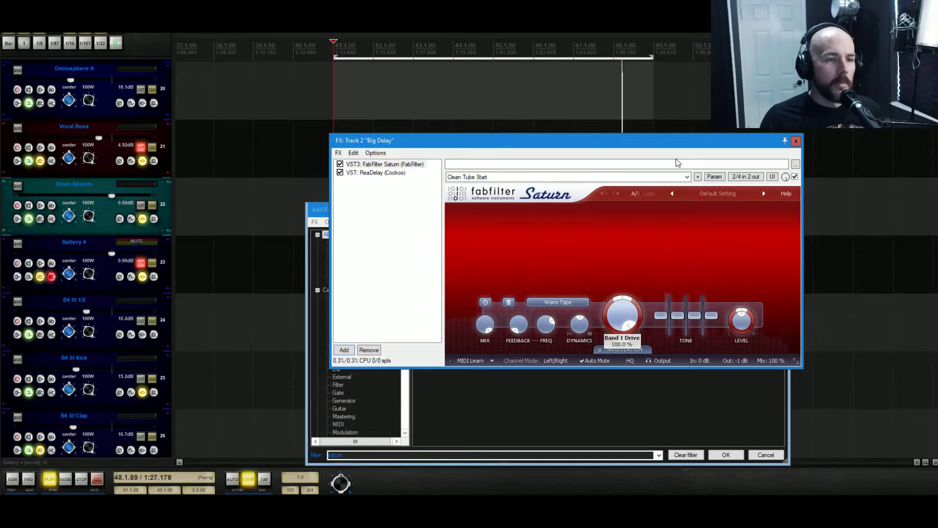
drag(676, 158, 675, 184)
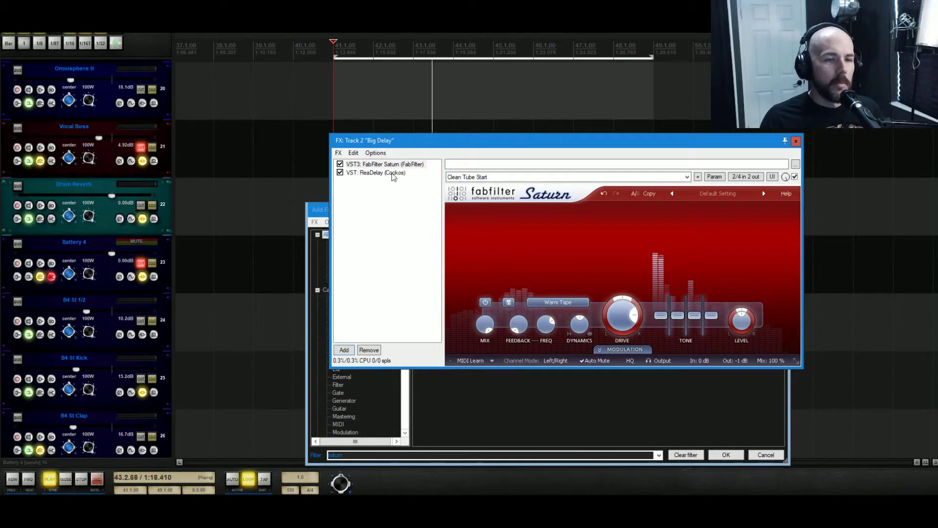
- Lower ReaDelay's wet level to -10.1 dB and pan its first tap hard left at -1.0
click(393, 174)
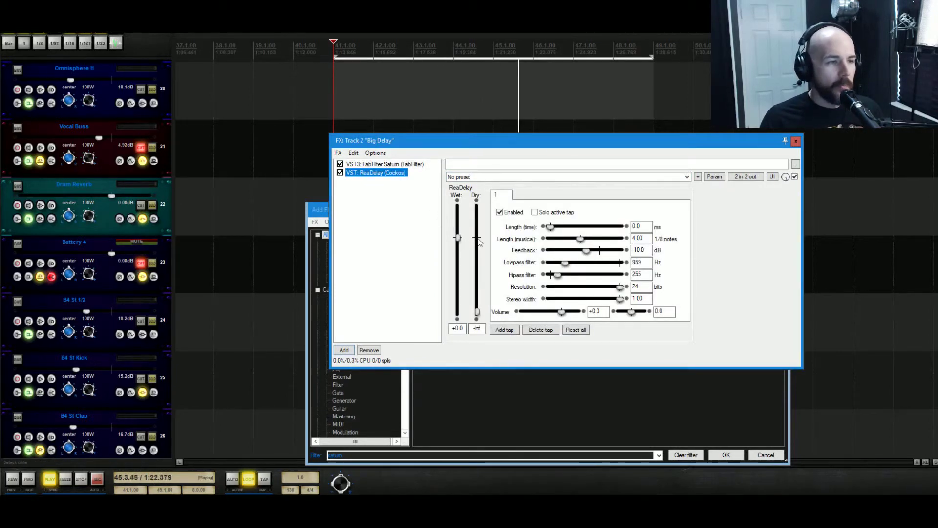
drag(460, 243, 460, 266)
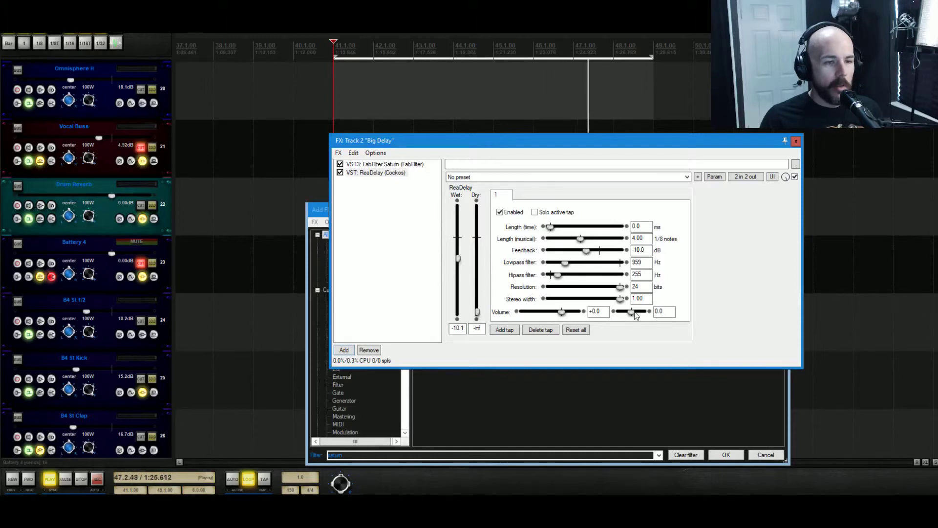
drag(634, 313, 509, 313)
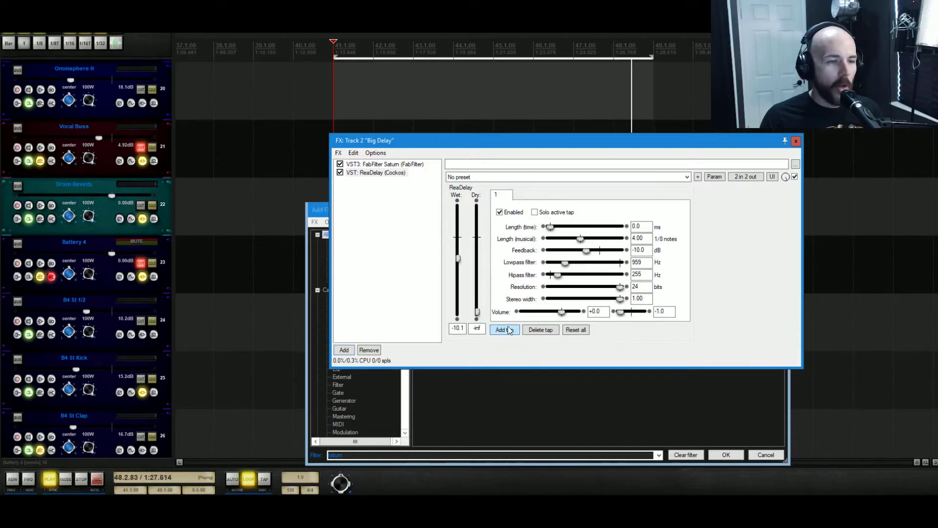
- Add a second delay tap panned to 1.0, with a length of 8 eighth notes and -15 dB feedback
click(508, 330)
drag(624, 315, 717, 325)
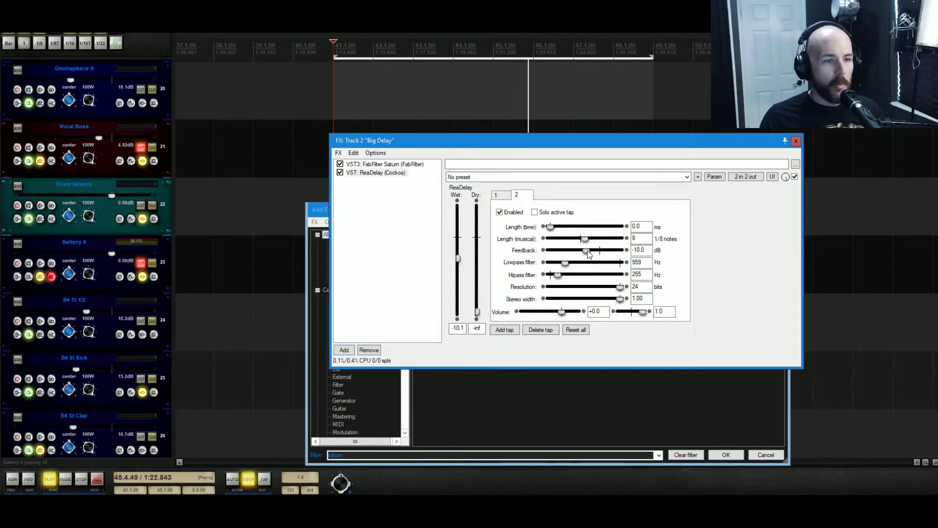
drag(586, 251, 580, 255)
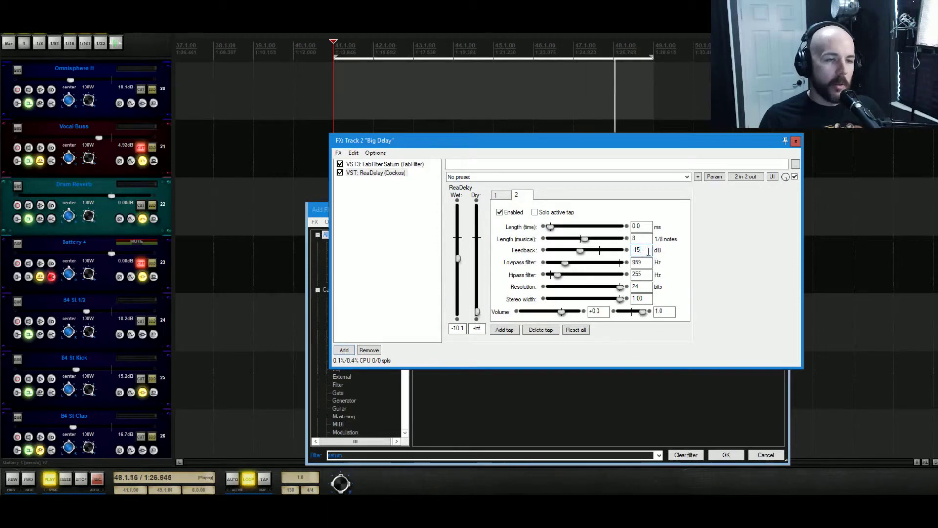
- Stop playback and close the Big Delay effect chain and the plug-in browser
key(space)
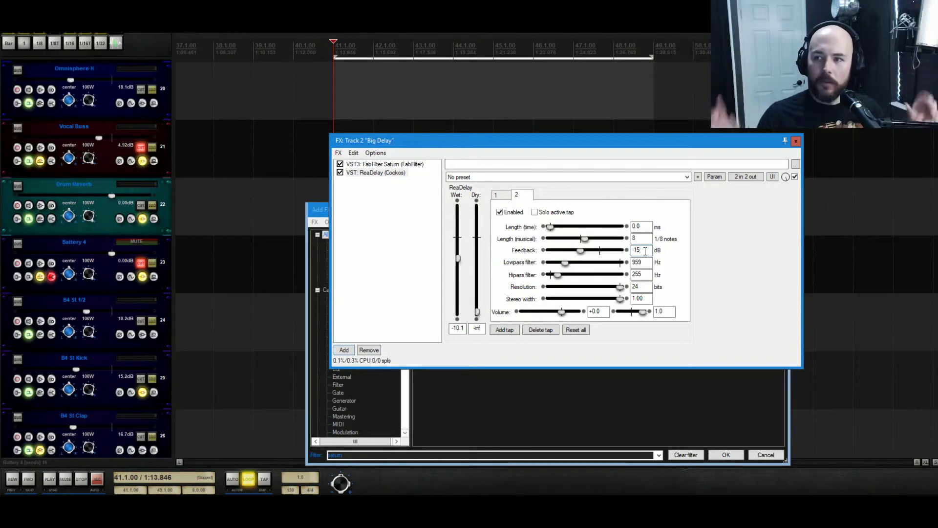
click(796, 141)
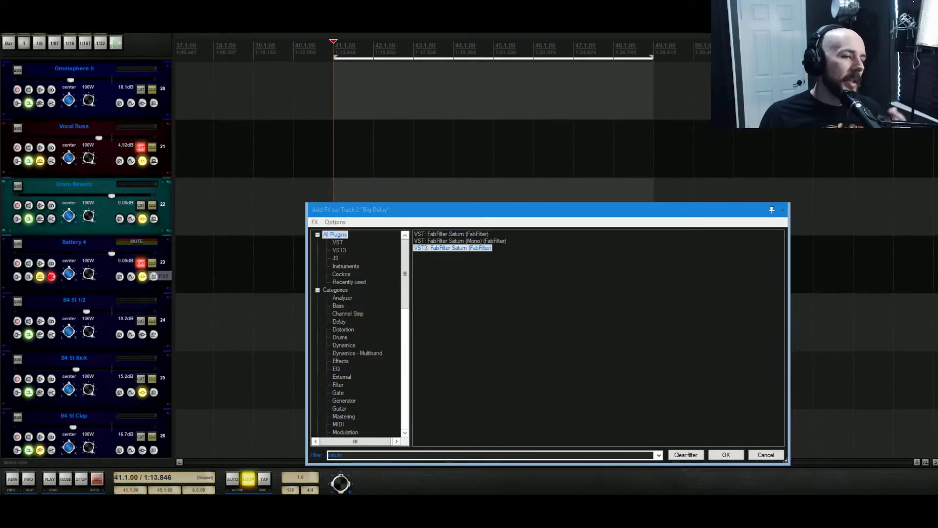
key(Escape)
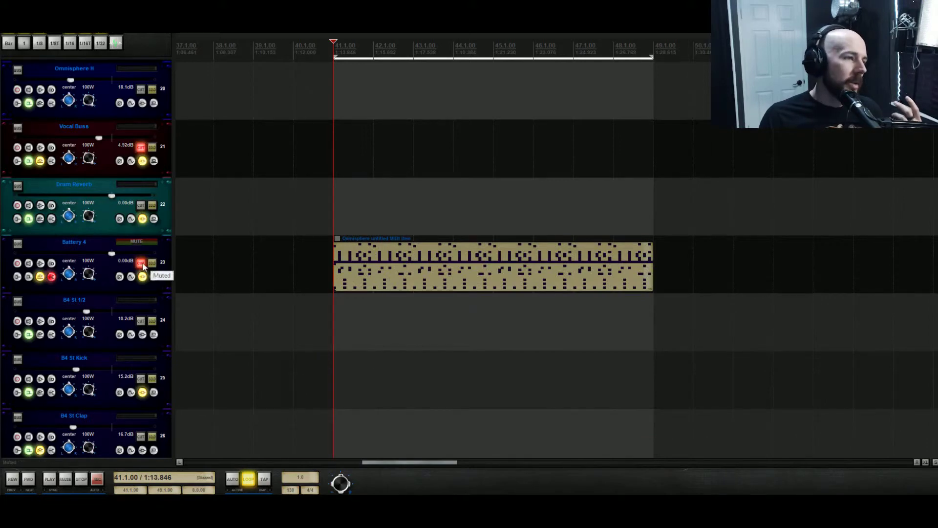
- Reset ReaDelay's wet level on the Big Delay track to 0.0 dB and close its effect chain
scroll(300, 212, up, 10)
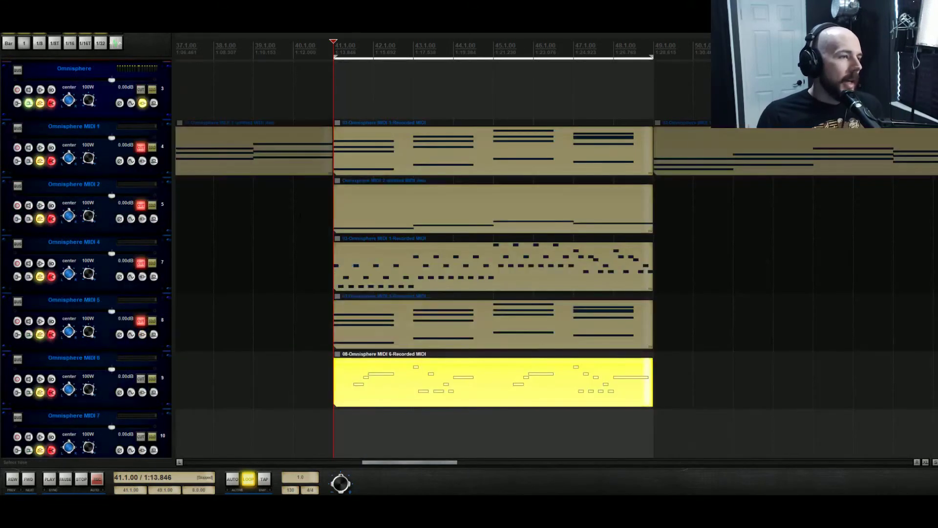
scroll(267, 315, up, 3)
click(142, 219)
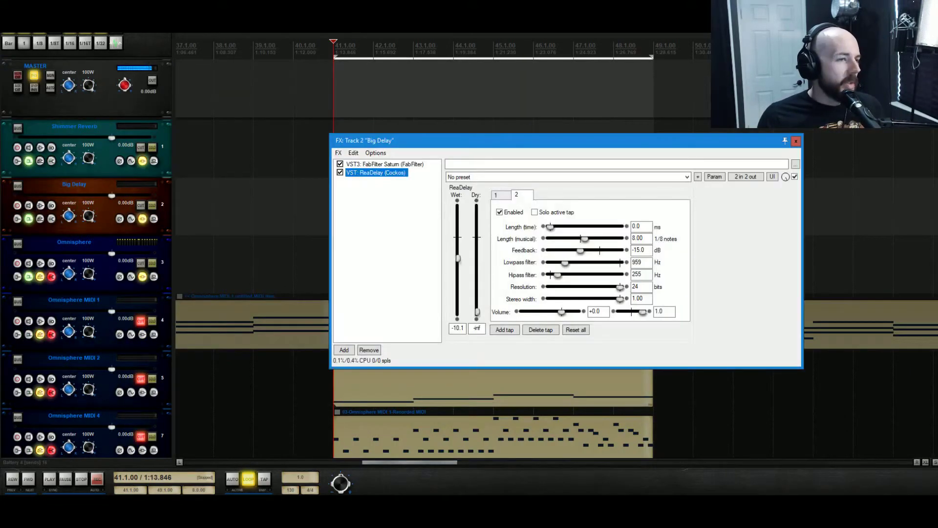
click(459, 259)
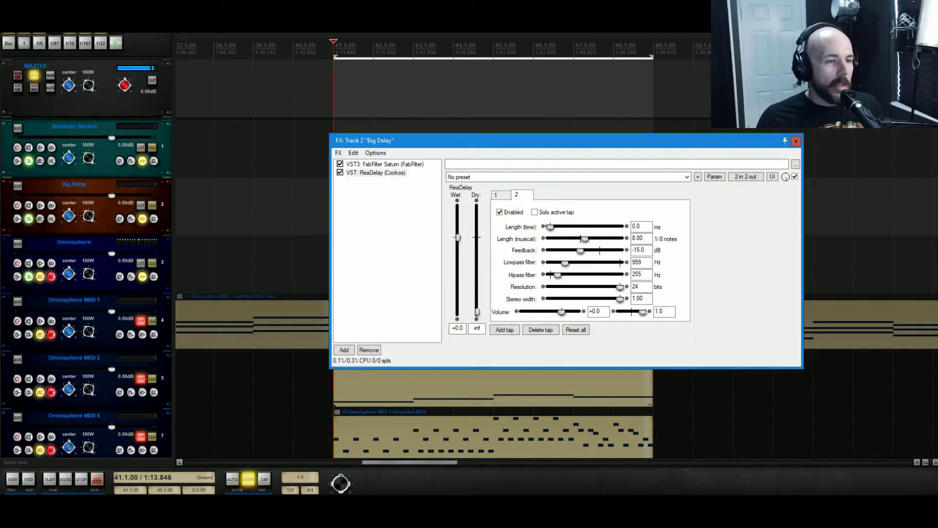
click(795, 141)
- Unmute the muted Omnisphere MIDI tracks, the Vocal Buss and the Battery 4 track
scroll(163, 167, down, 6)
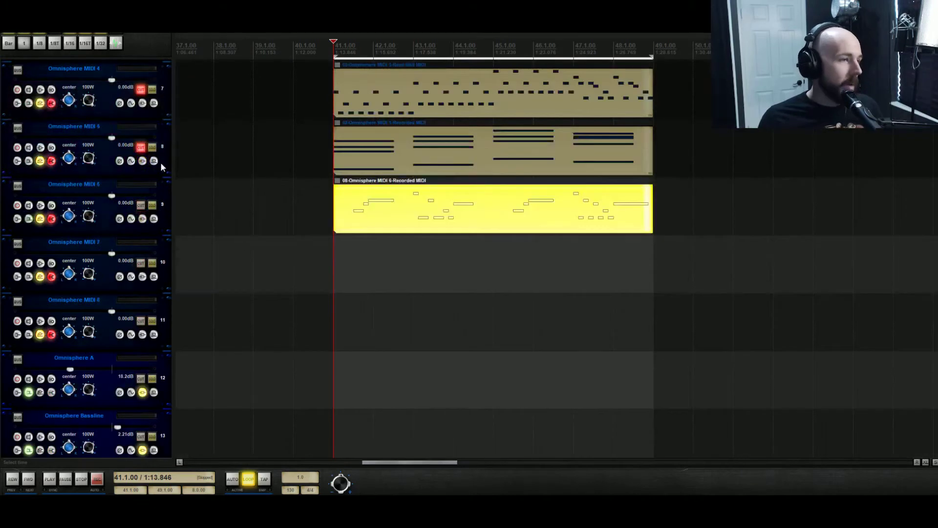
scroll(161, 164, up, 3)
drag(140, 149, 139, 325)
scroll(165, 336, down, 6)
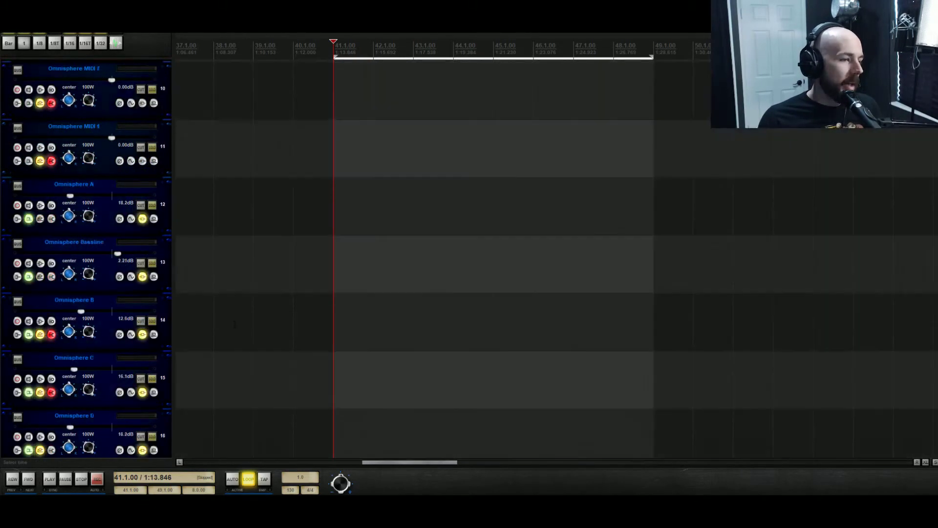
scroll(313, 259, down, 9)
click(140, 205)
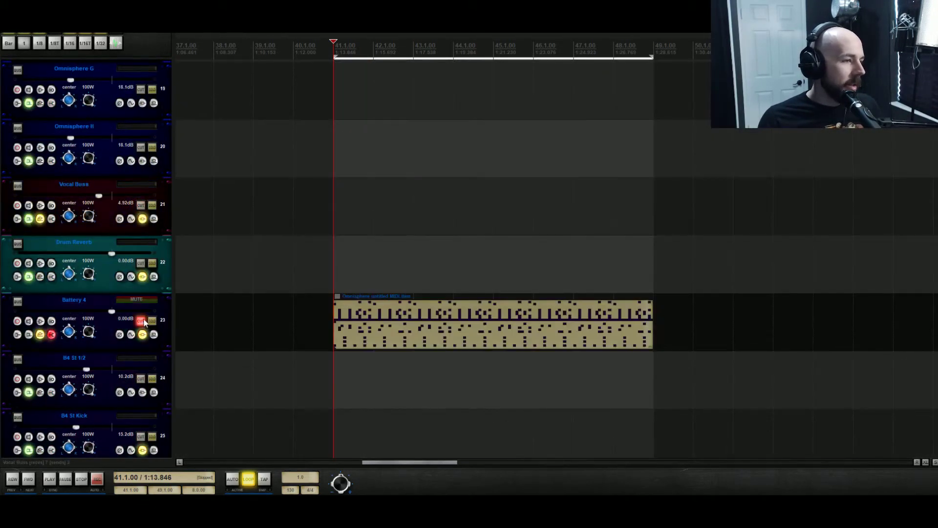
click(141, 321)
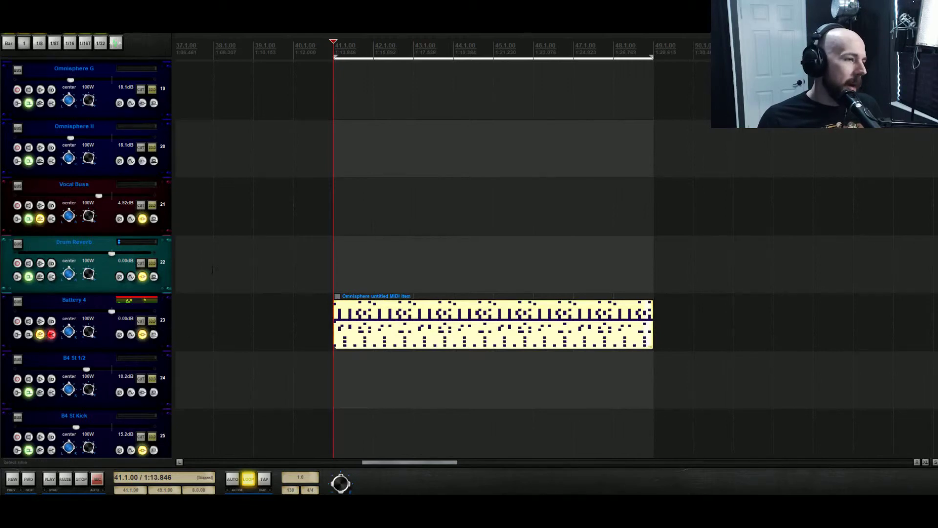
- Raise the Omnisphere F track's send to Big Delay during playback, enter 5 as its level, and stop playback
scroll(213, 271, up, 4)
scroll(212, 271, down, 1)
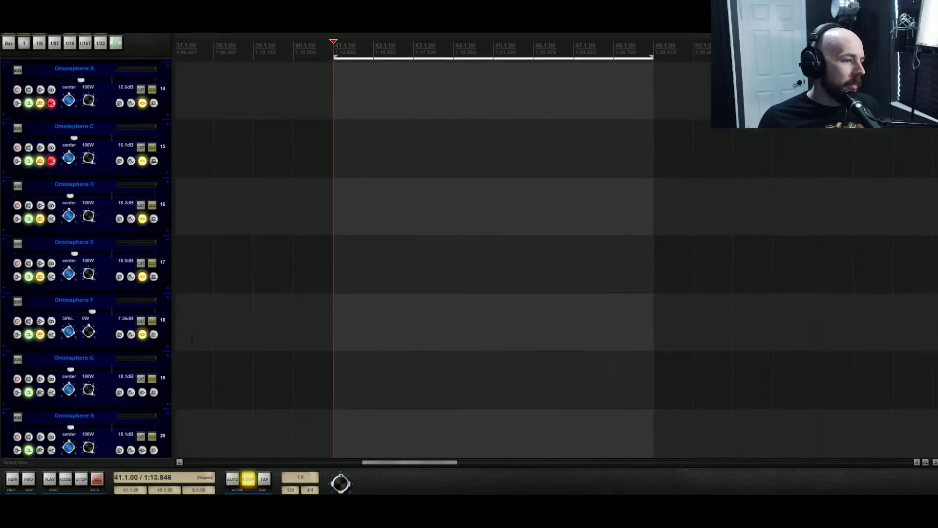
click(40, 335)
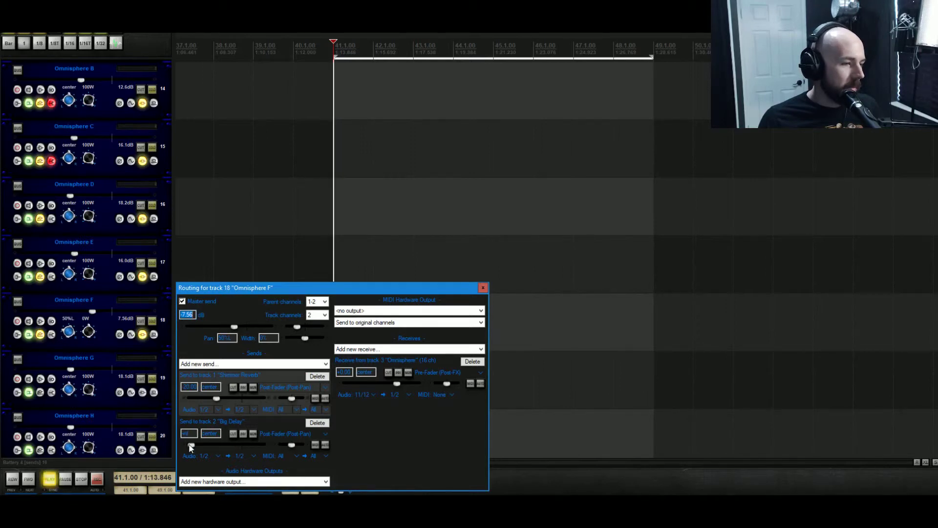
drag(191, 446, 228, 450)
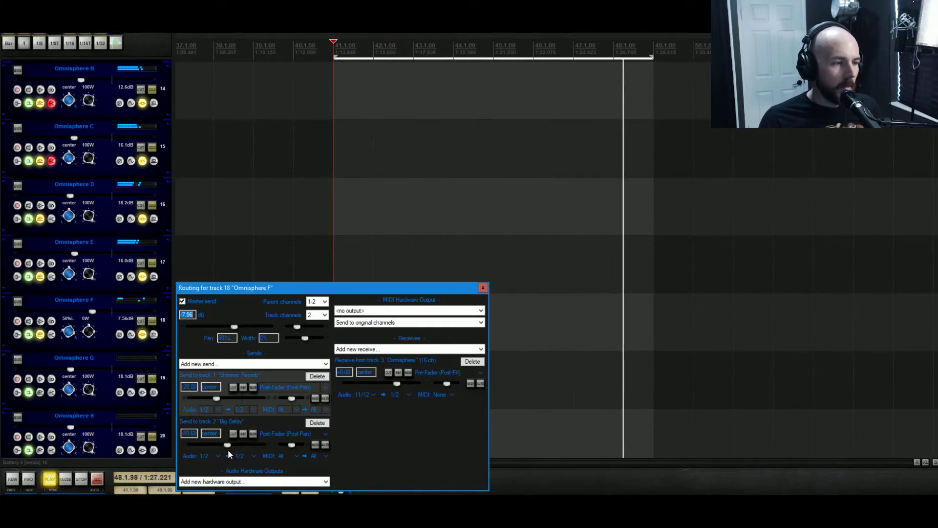
drag(228, 449, 232, 449)
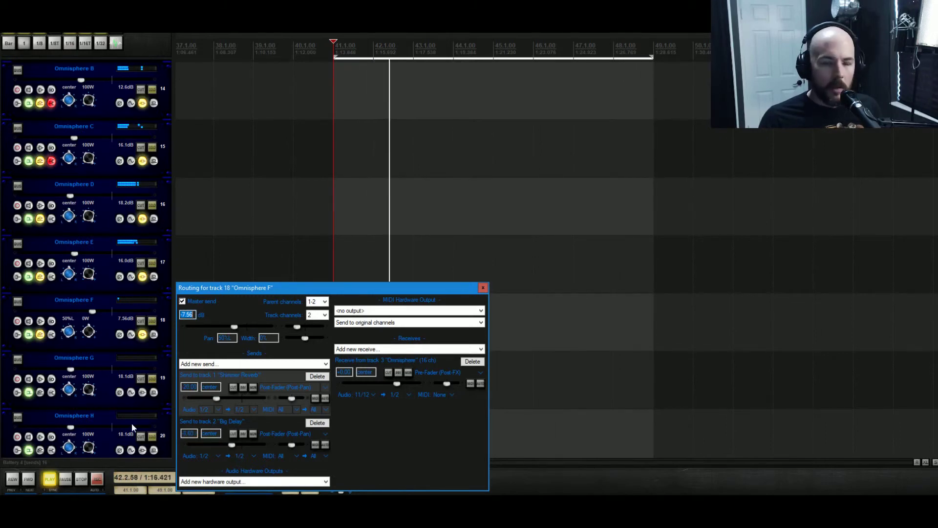
drag(184, 434, 219, 438)
text(5)
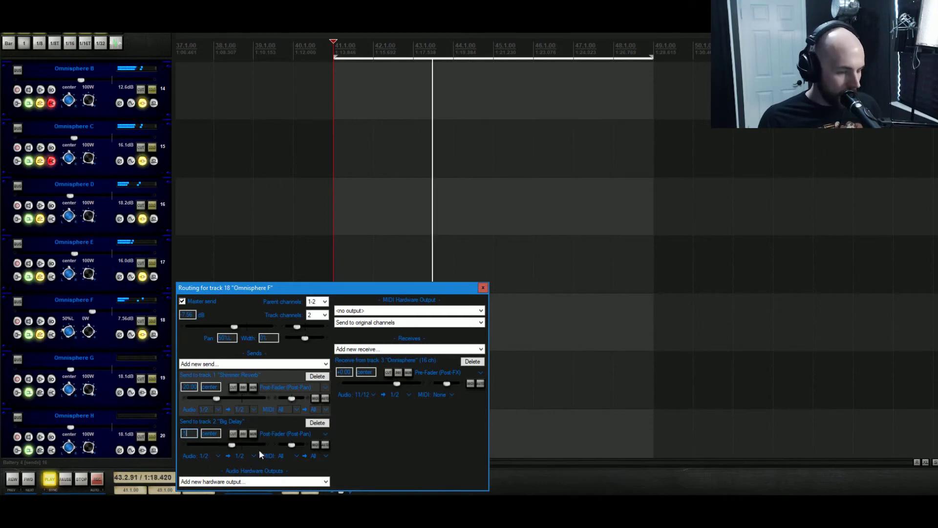
click(482, 289)
key(space)
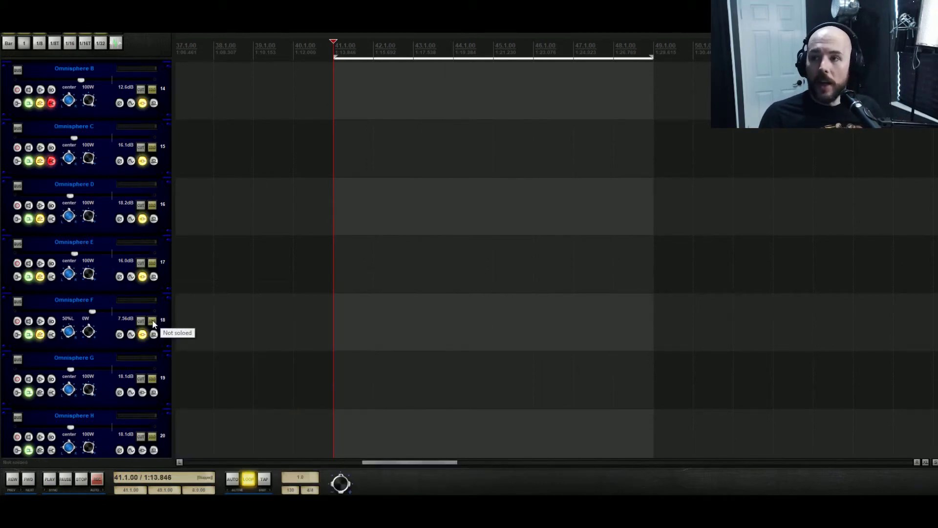
- Solo the Omnisphere F track, start playback, and open ReaDelay on the Big Delay track
click(152, 321)
key(space)
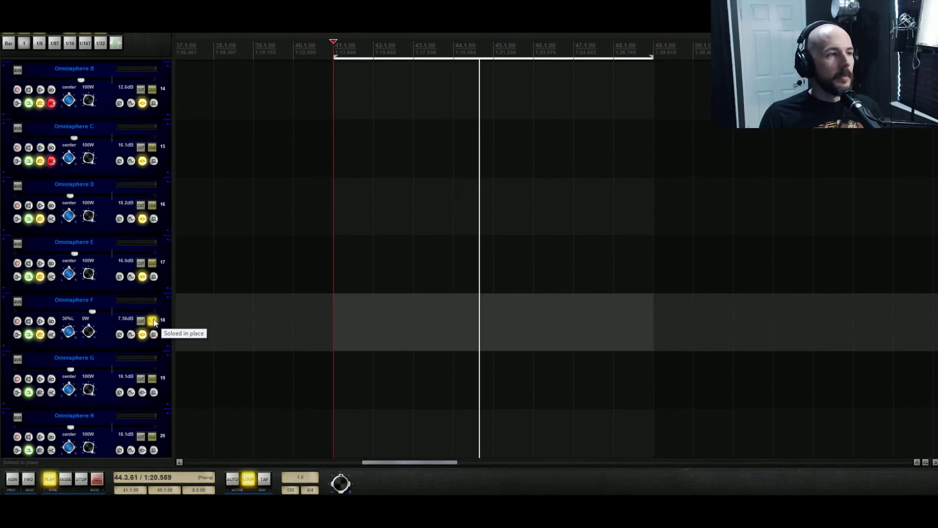
scroll(154, 323, up, 6)
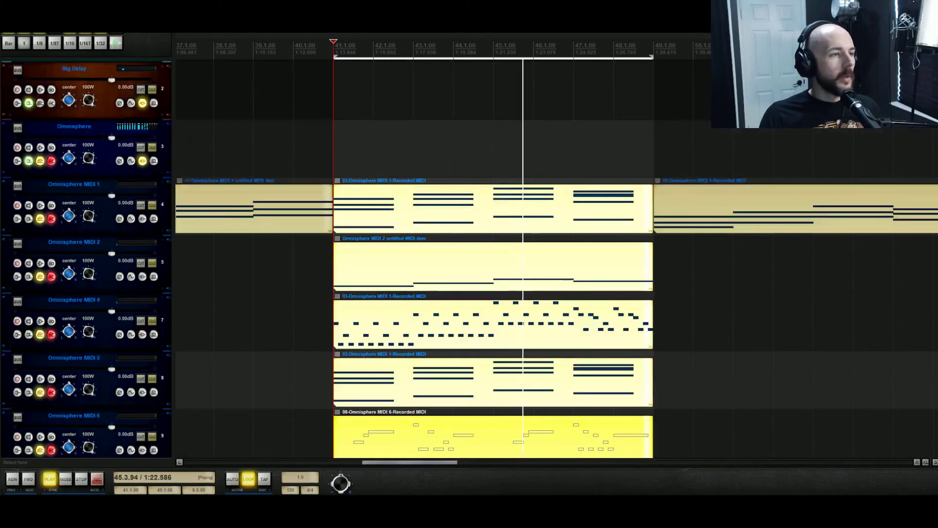
click(142, 102)
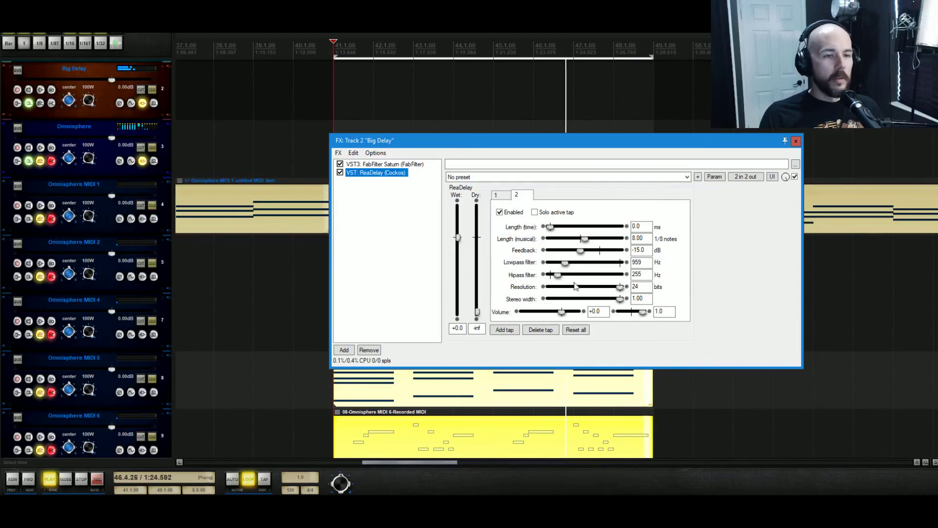